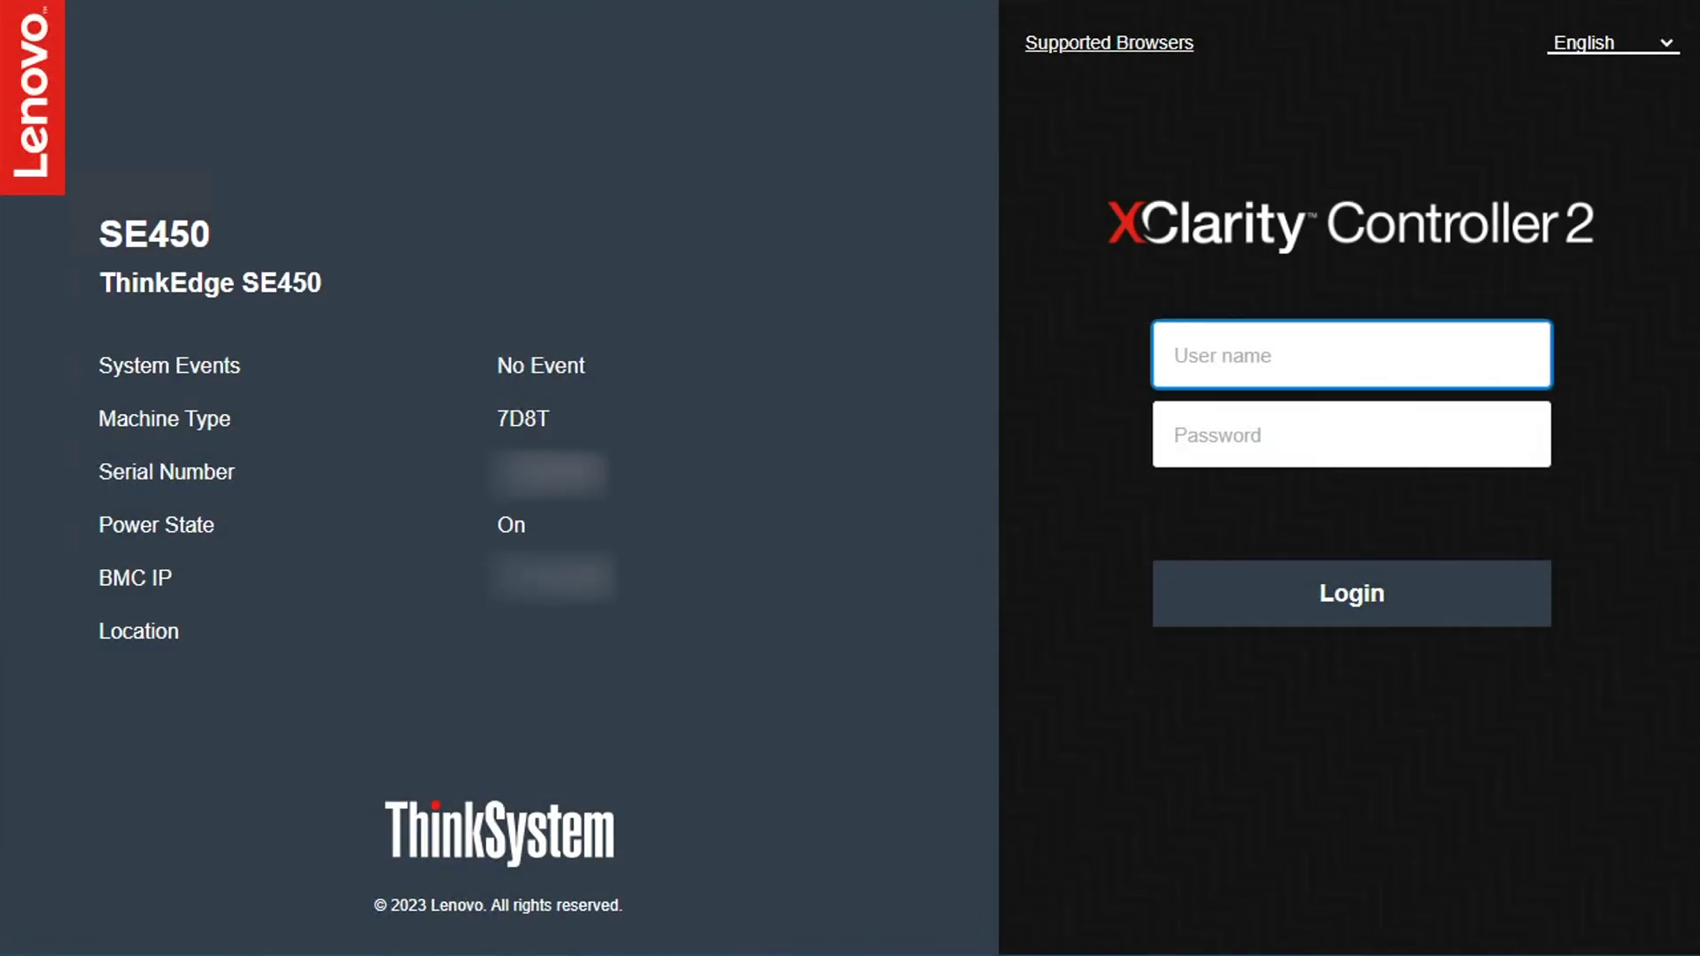
text(USER)
text(ID)
Log in to the ThinkEdge SE450 controller as USERID with its password
key(Tab)
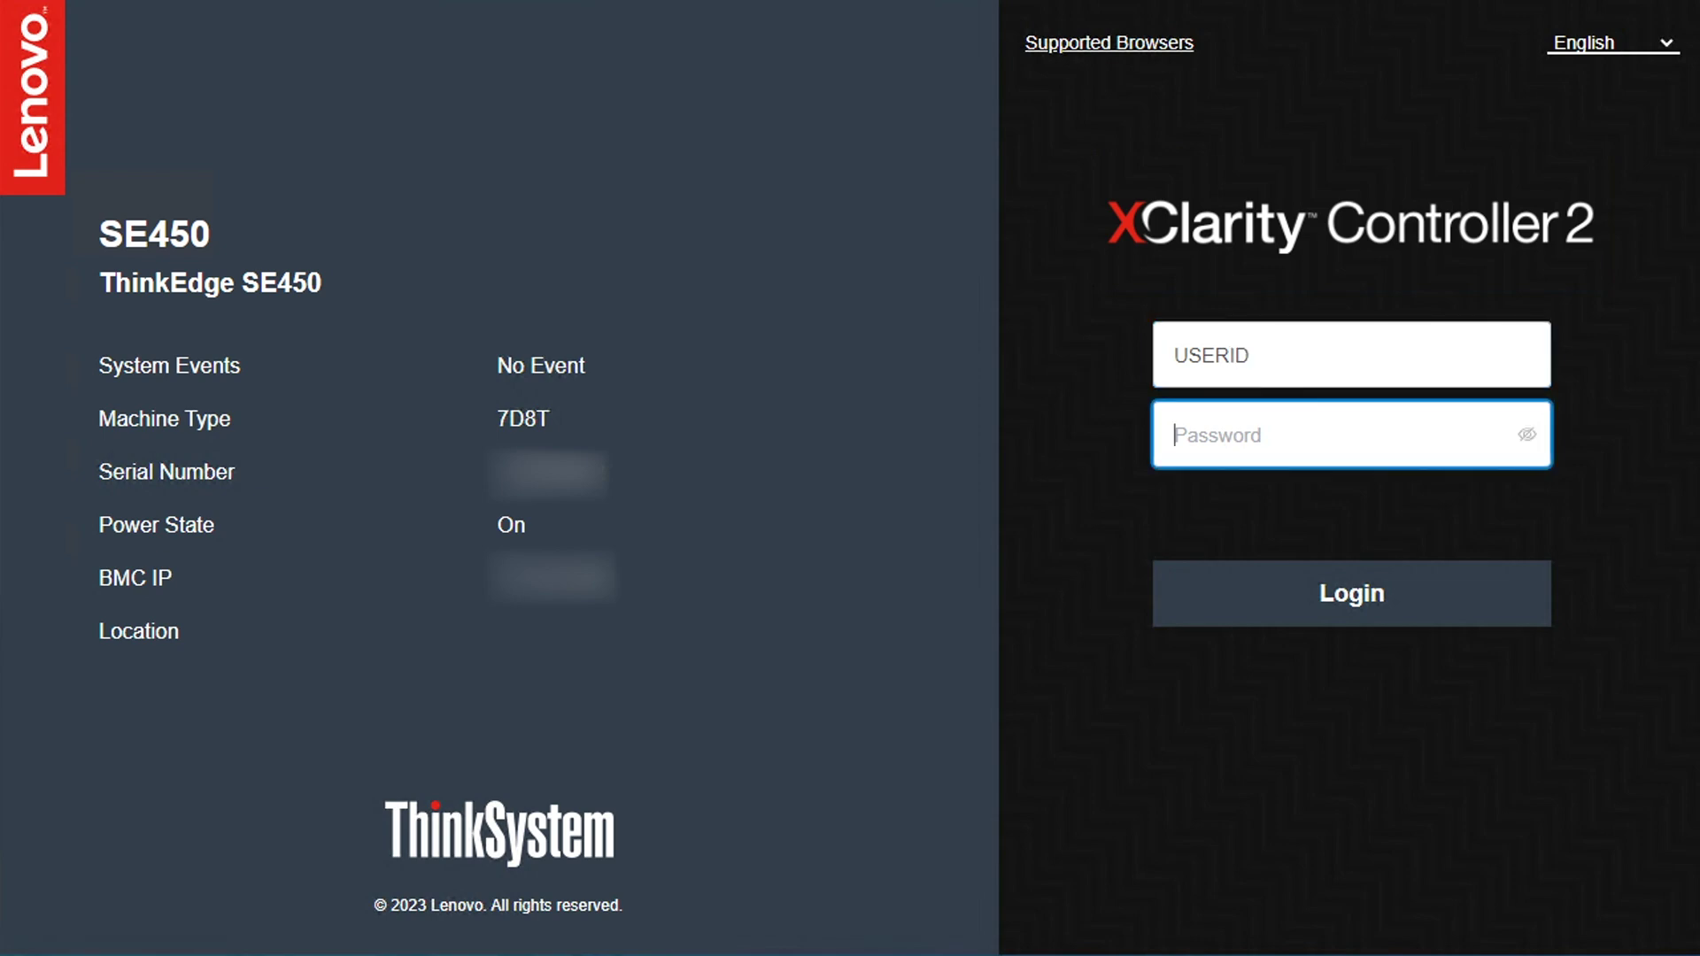
text(••••)
text(•••••)
text(•)
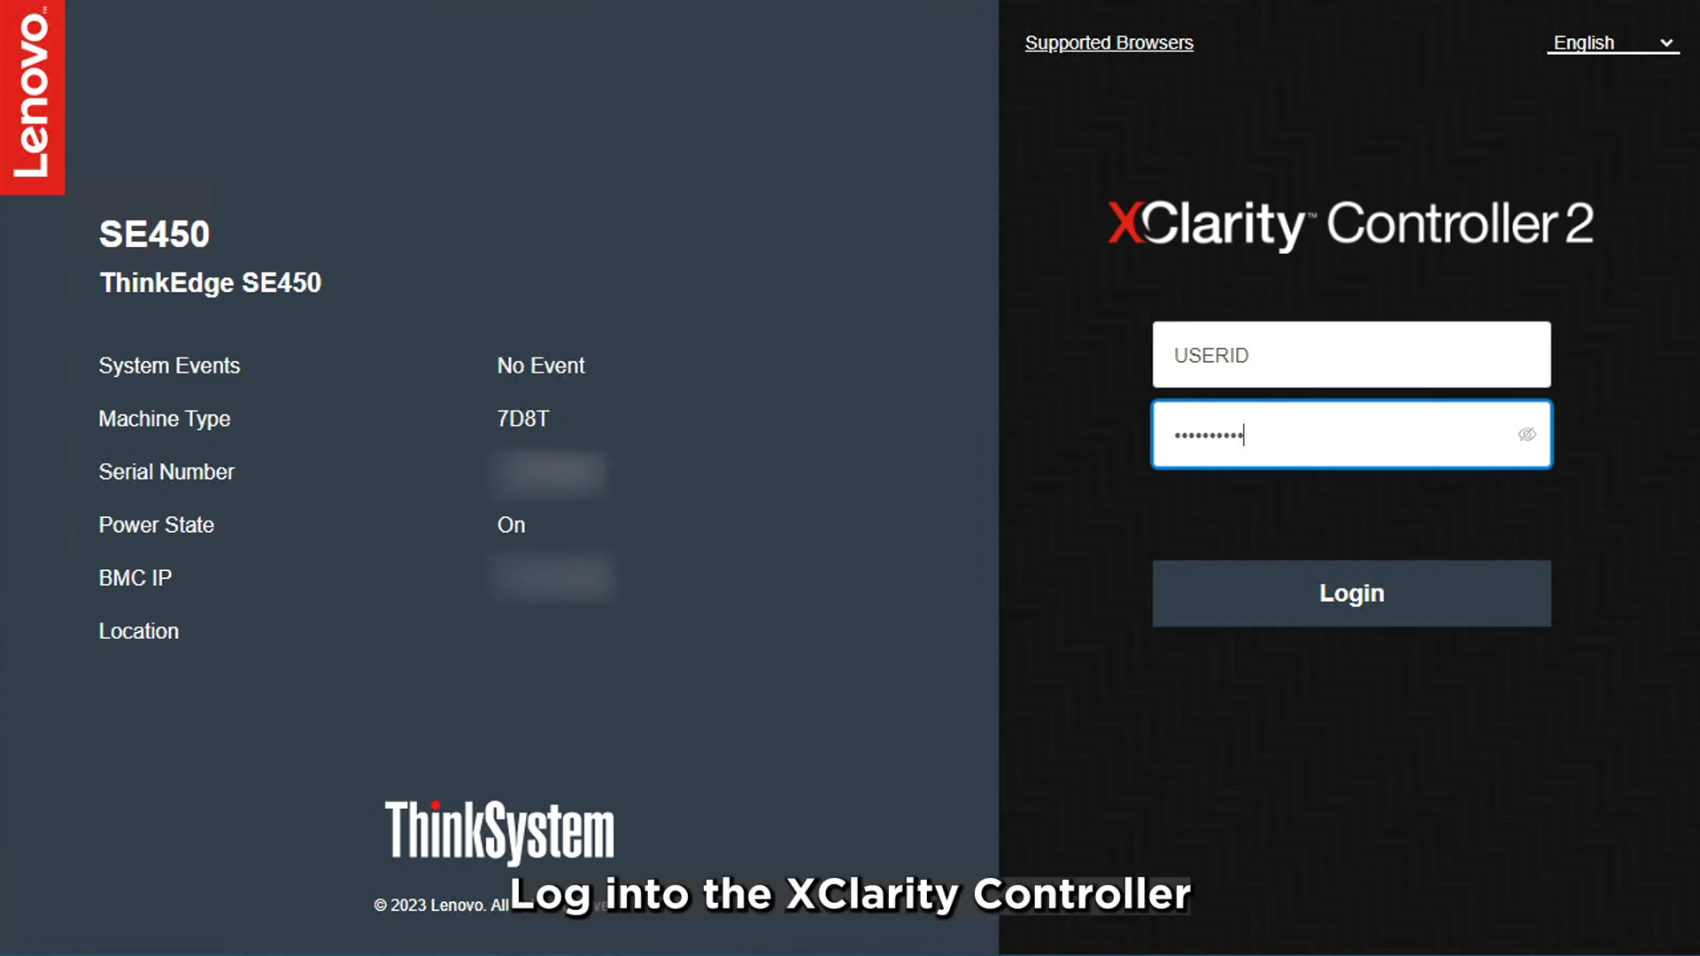
click(1353, 592)
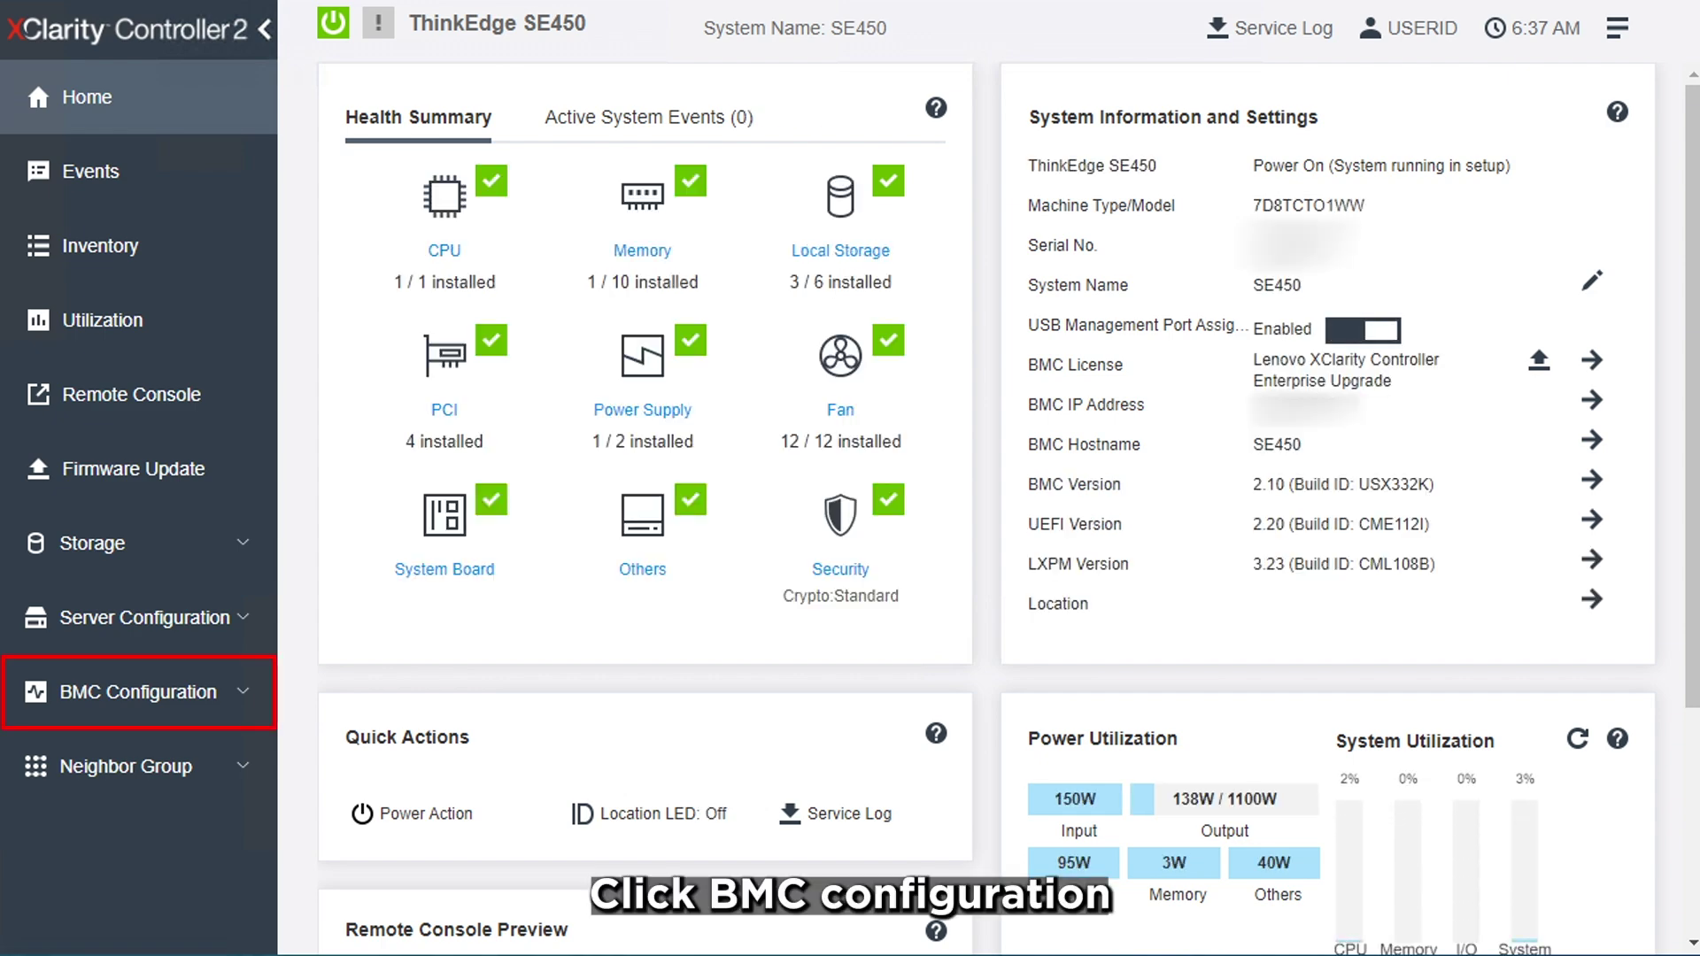
Expand BMC Configuration to reach the Network service and port settings
click(138, 692)
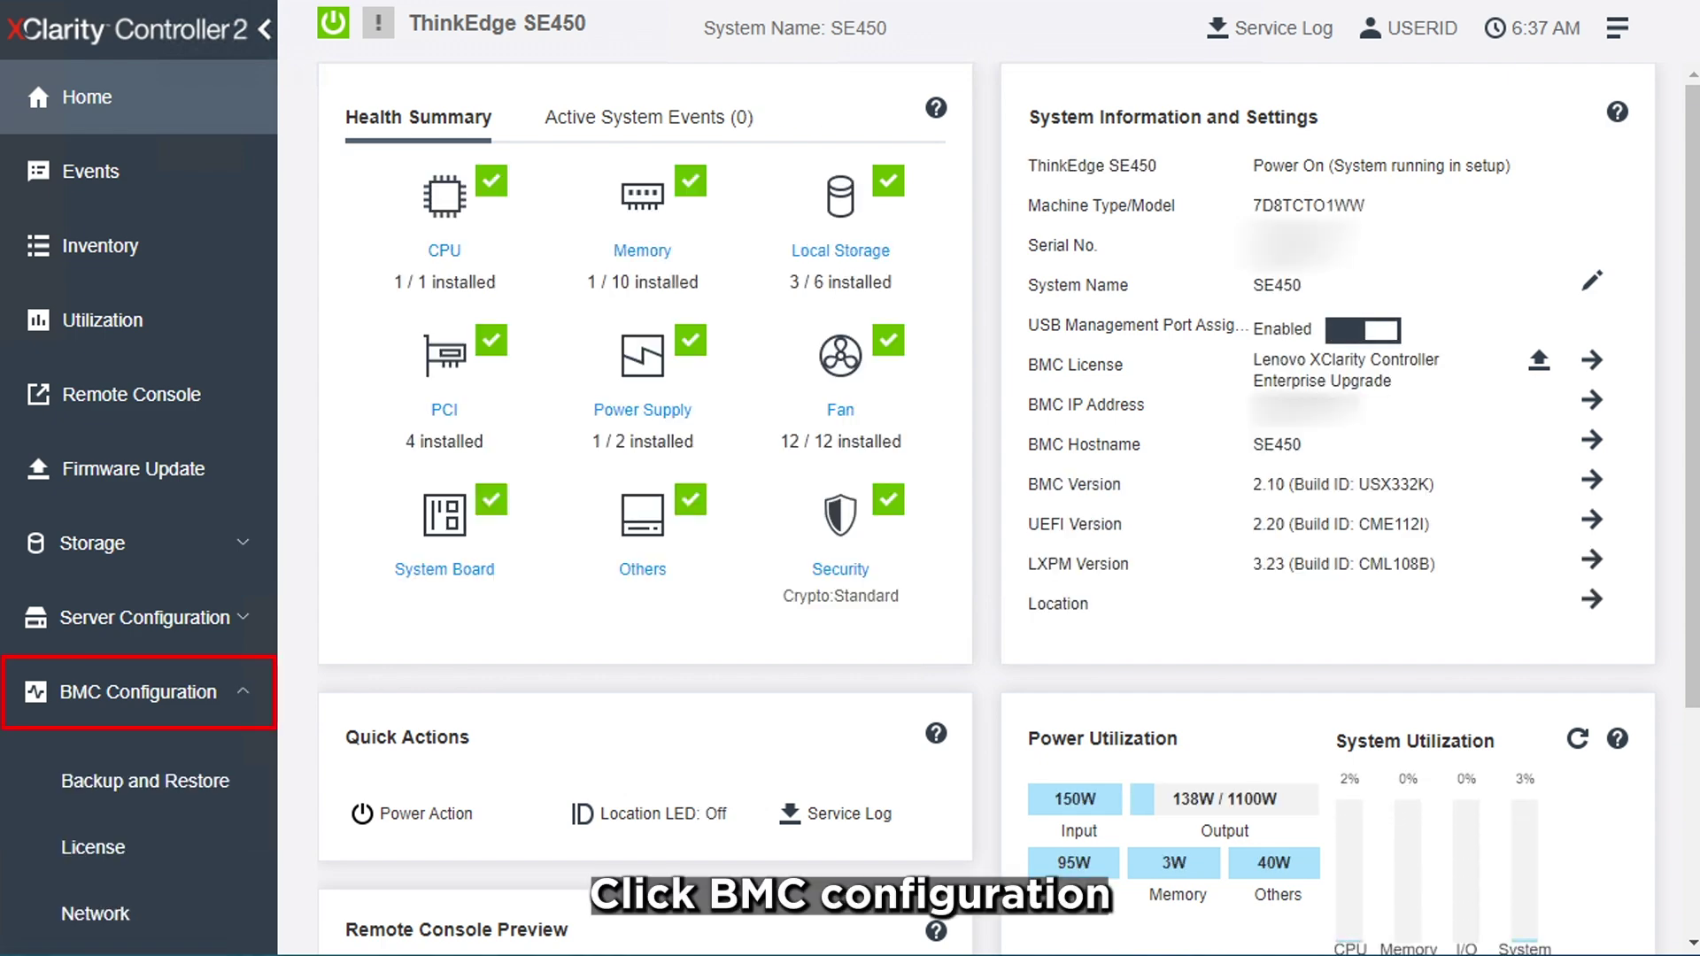
scroll(139, 532, down, 2)
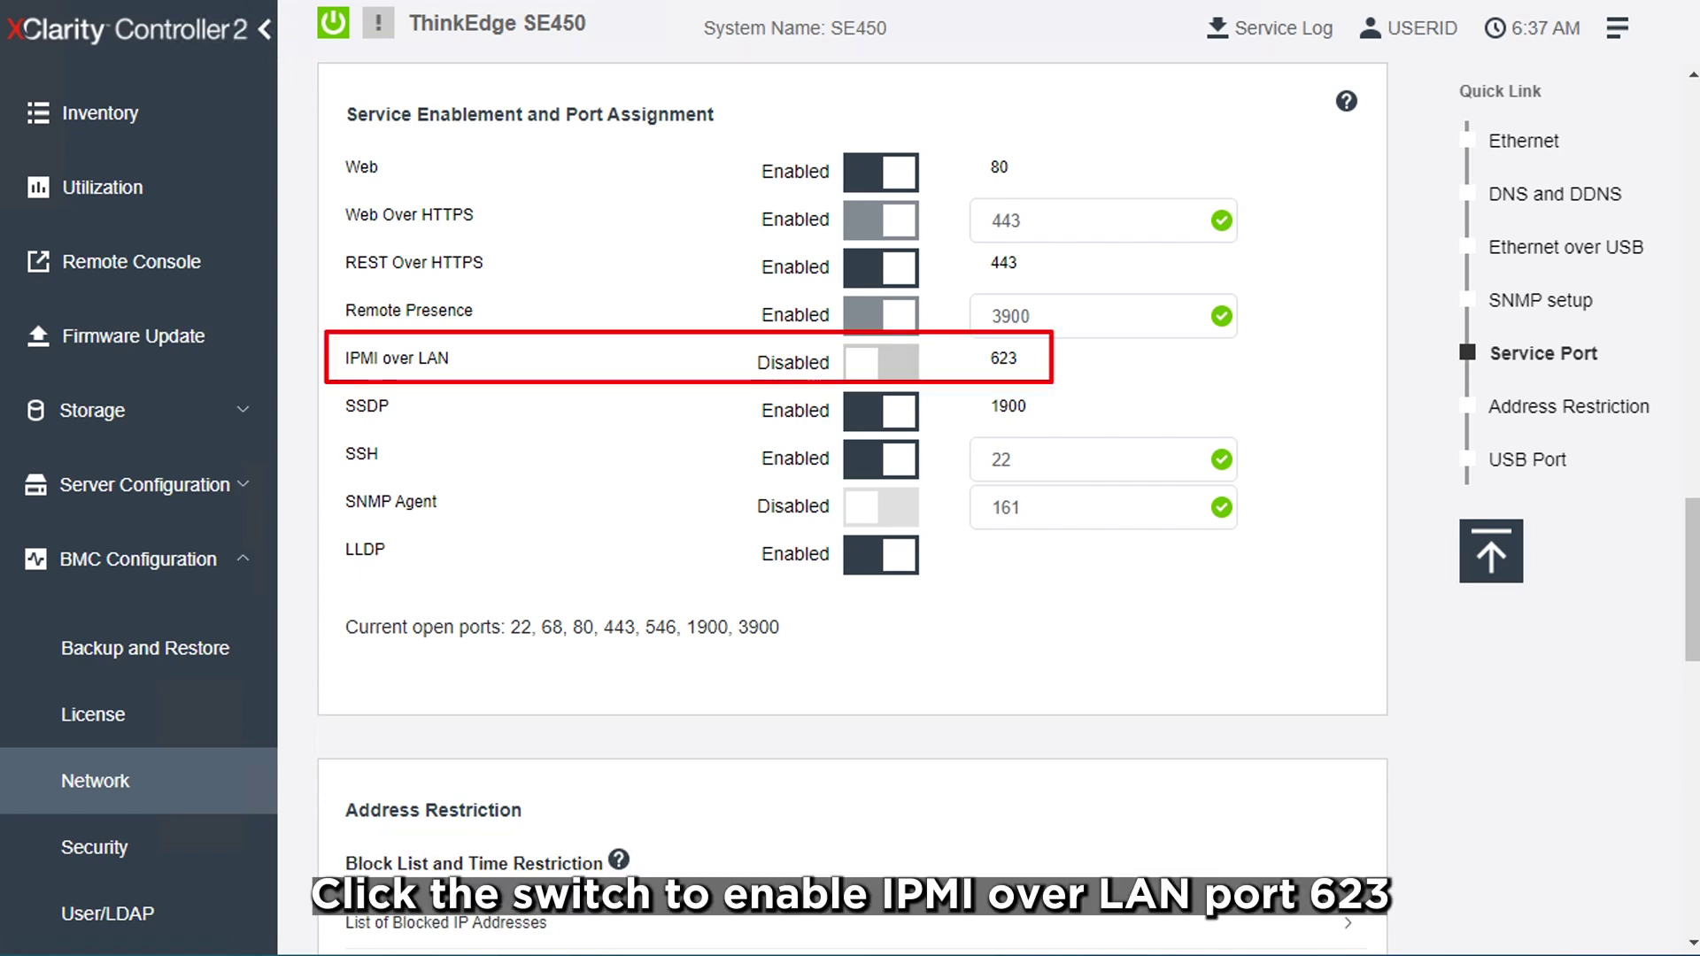
Switch the IPMI over LAN (port 623) toggle to Enabled
click(880, 362)
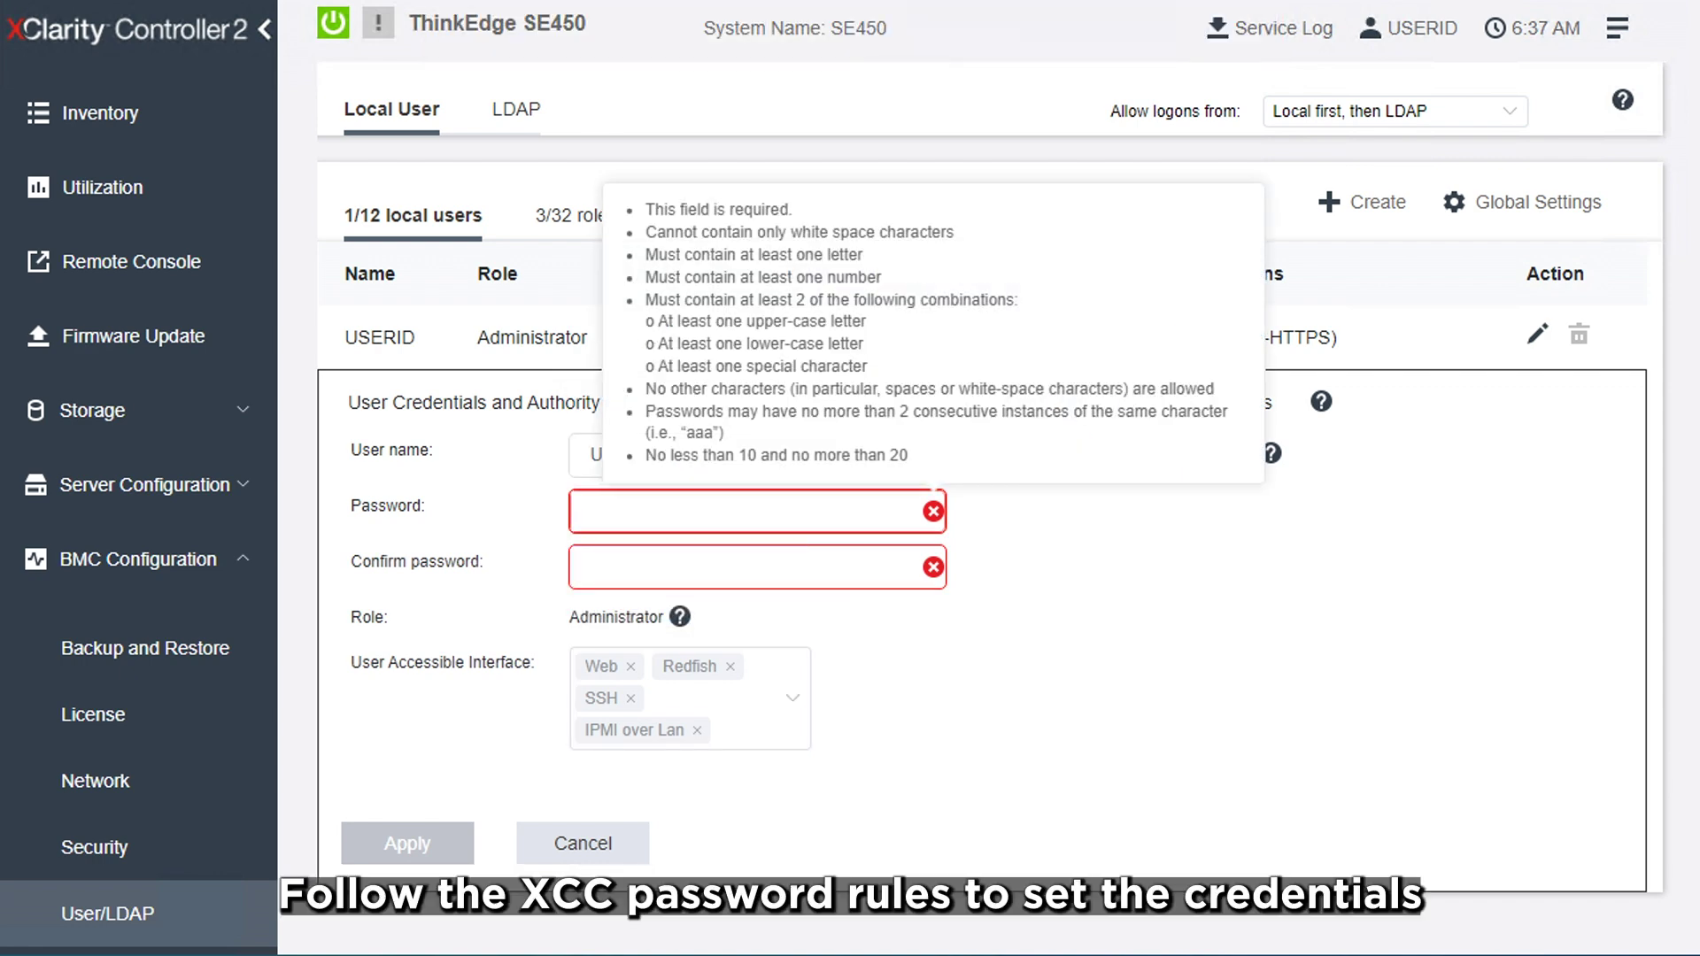
Enter and confirm USERID's new password, then apply the account changes
right_click(836, 511)
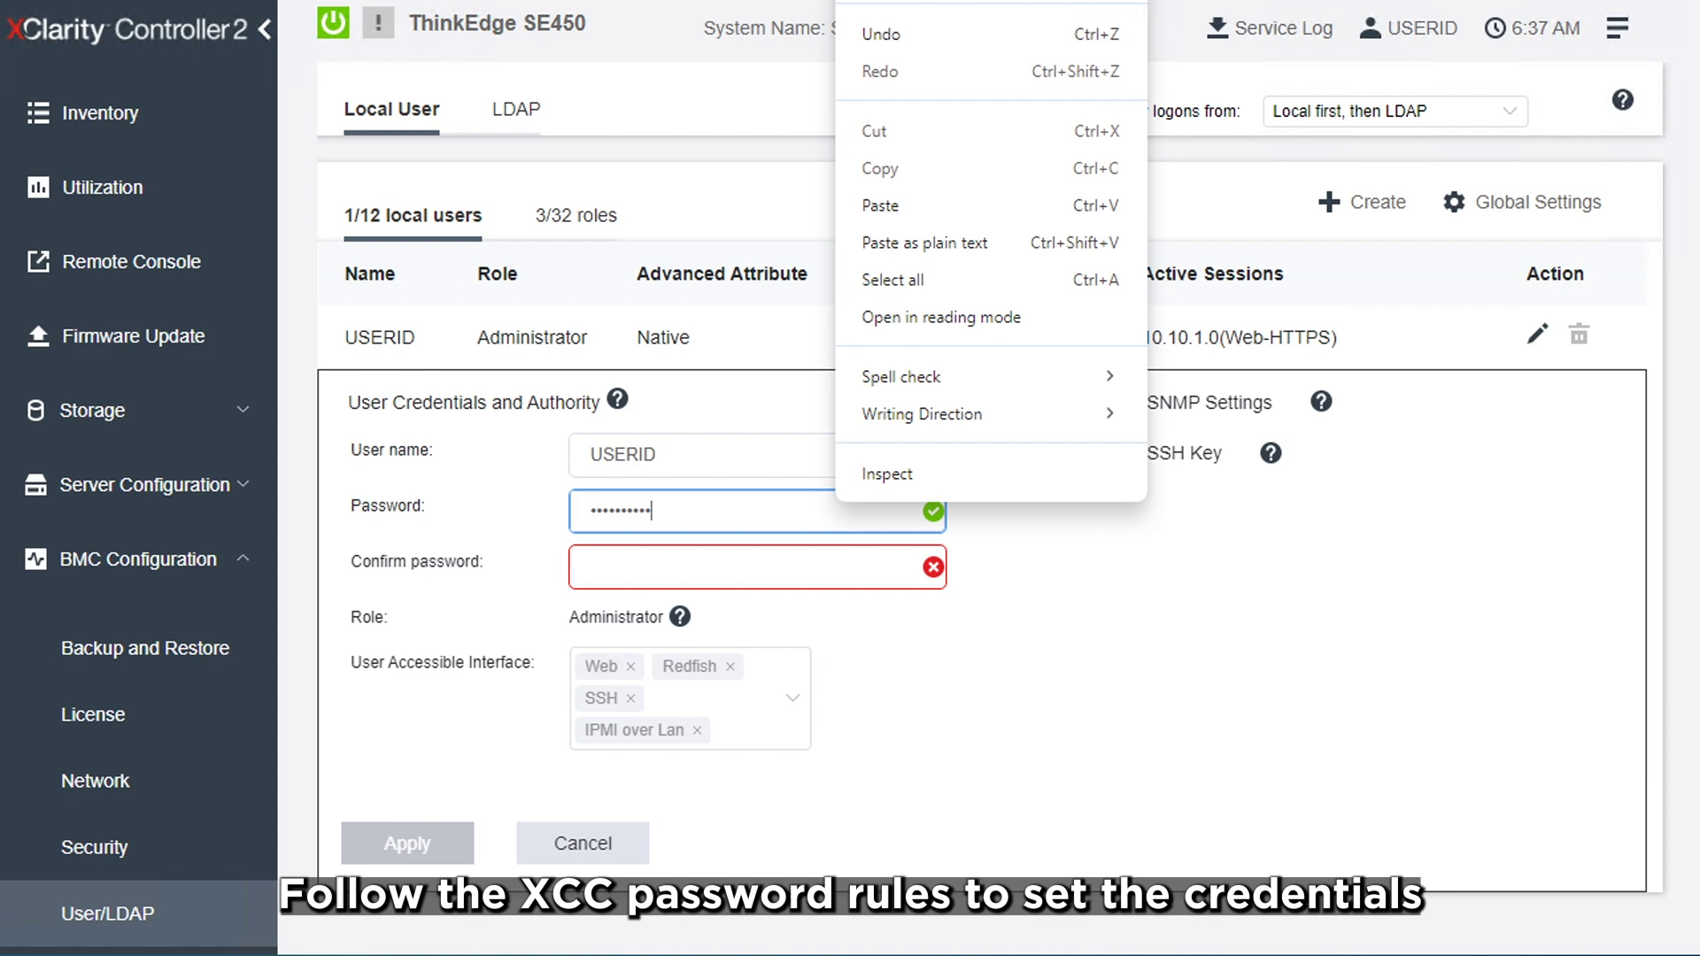
key(Escape)
key(Tab)
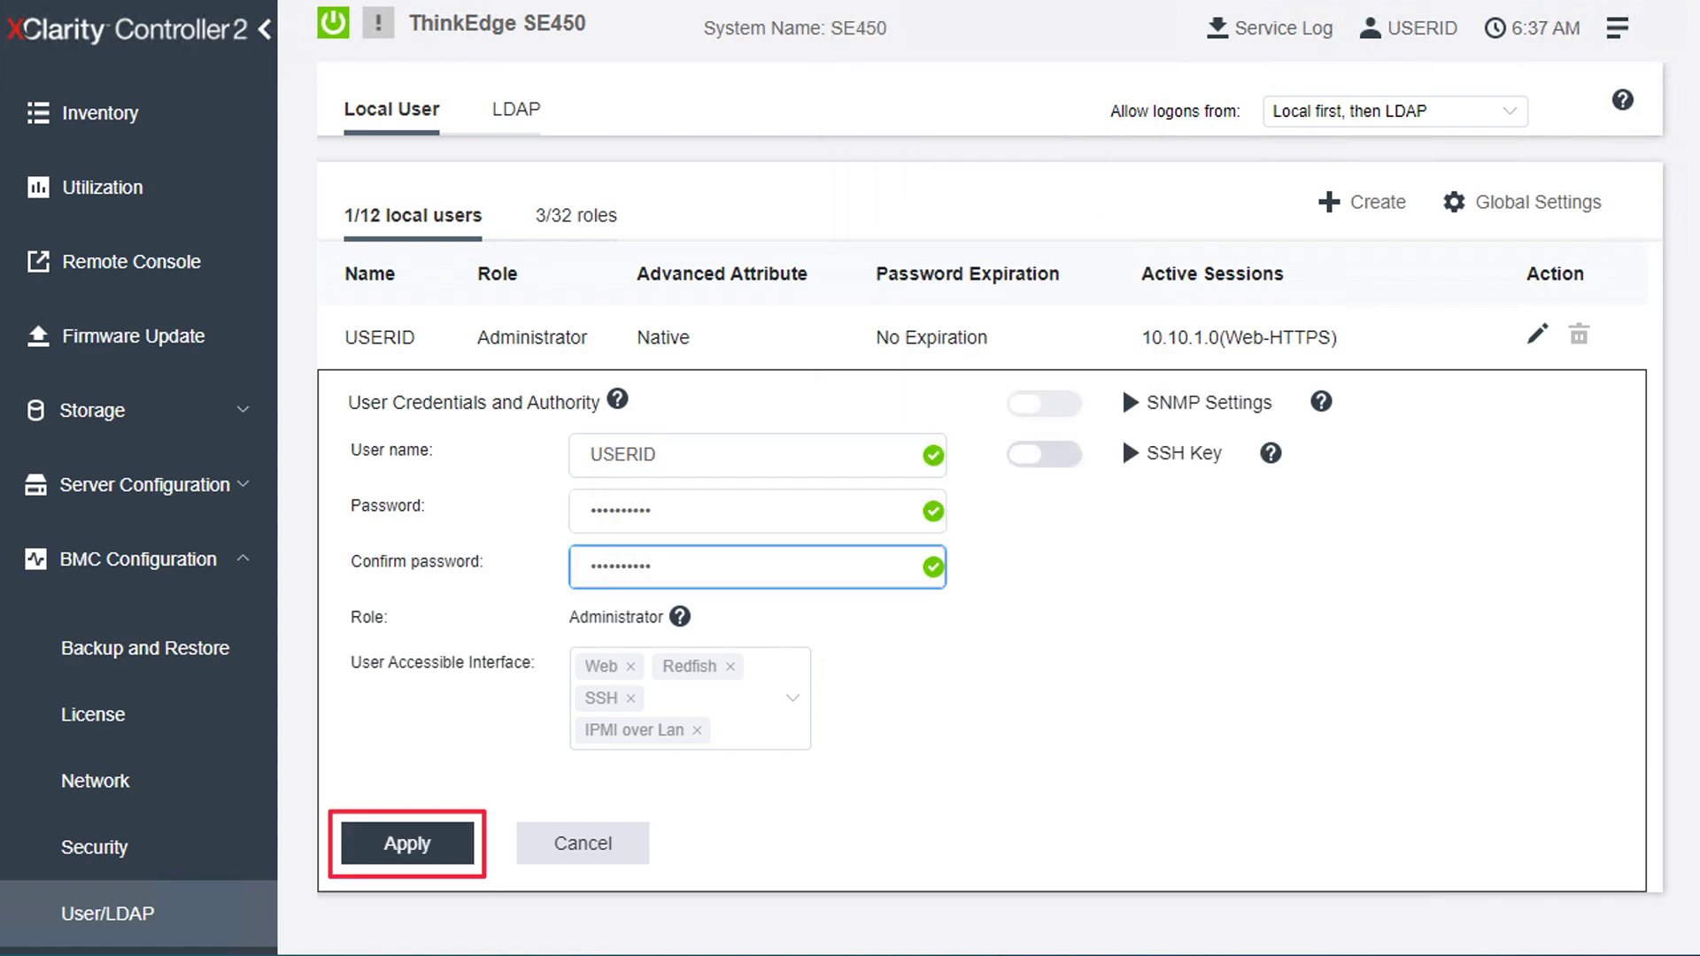
key(Return)
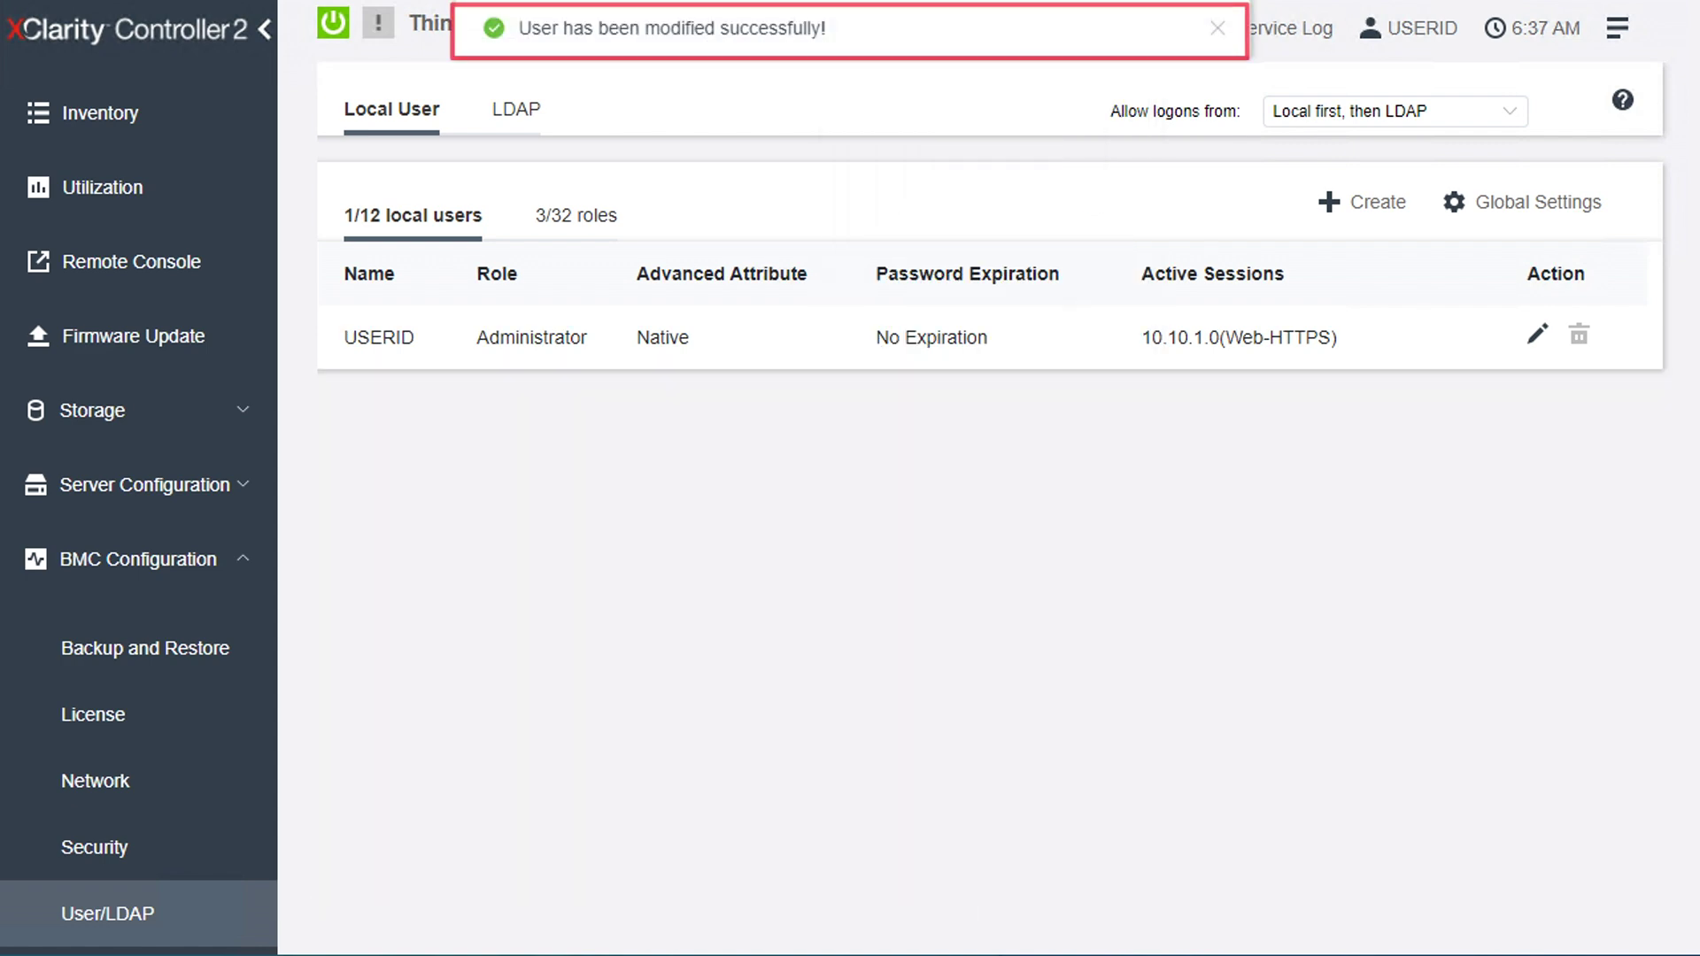